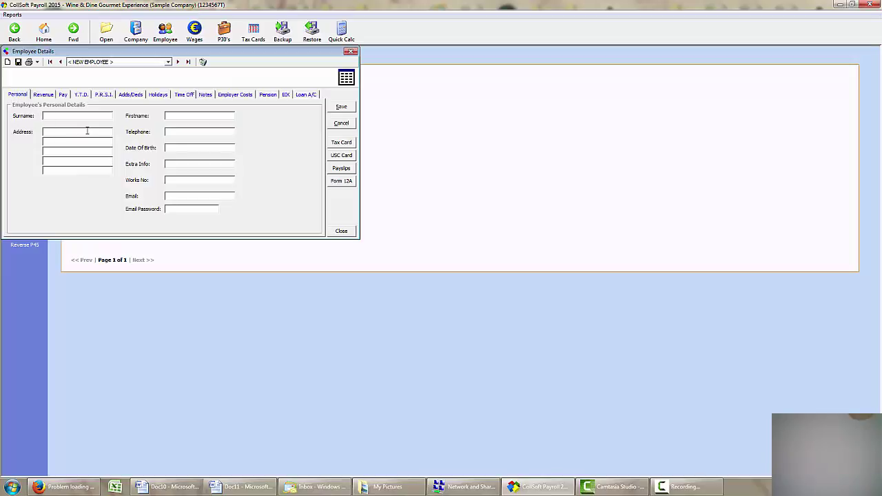
Enter the new employee's surname and first name on the Personal tab
key("Tab")
left_click(43, 94)
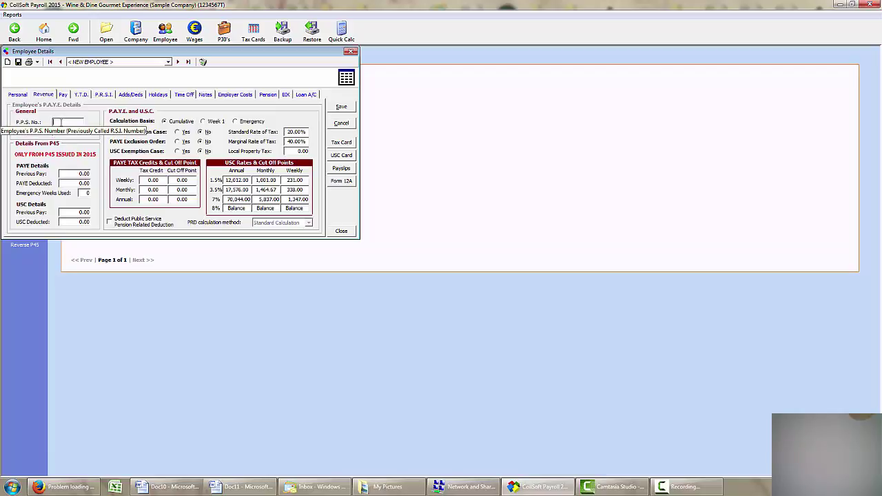
Enter the employee's PPS number on the revenue page
left_click(60, 122)
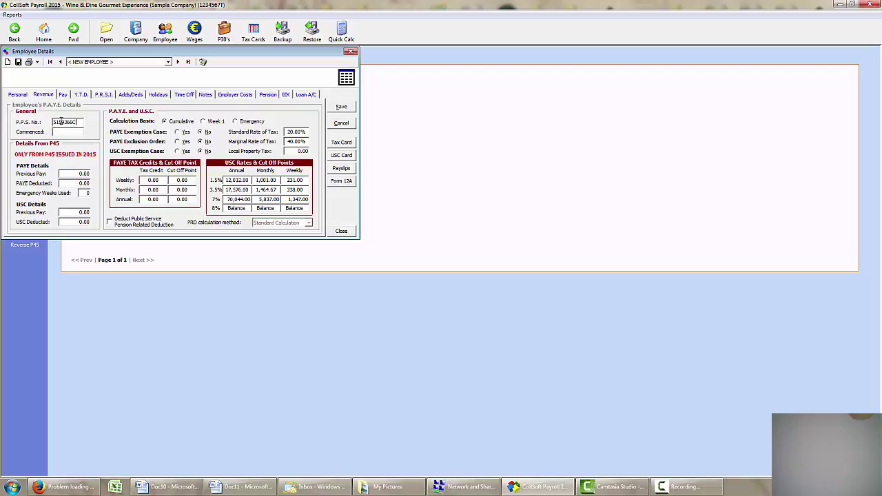
key("Tab")
Set the weekly tax credit to 63.46 and the weekly cut-off point to 650.00
left_click(162, 179)
type("63.46")
key("Tab")
type("650")
key("Tab")
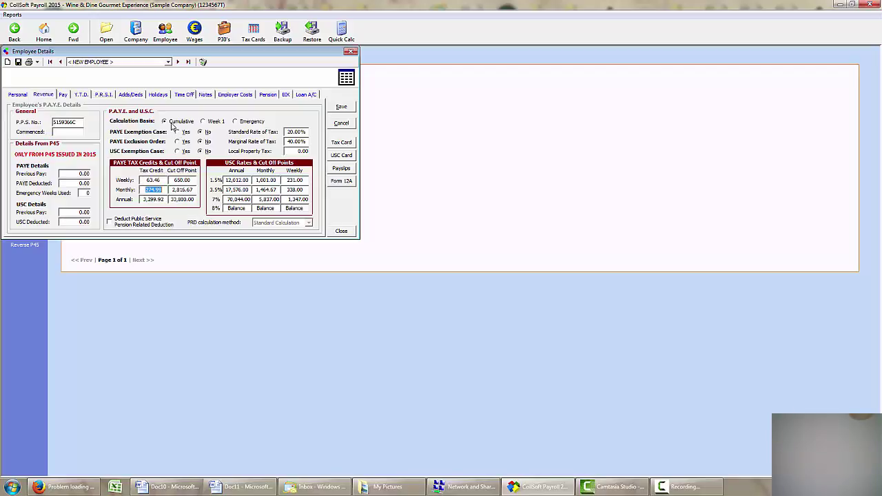
left_click(63, 94)
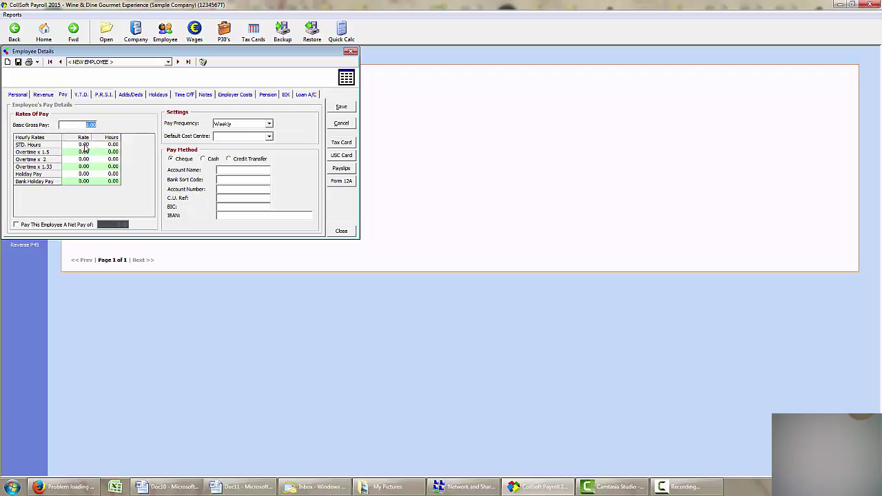
Fill hourly rates: standard 10, overtime x1.5 15, overtime x2 20, holiday pay 10, skipping x1.33
left_click(83, 146)
type("10")
key("Return")
type("15")
key("Return")
type("20")
key("Return")
key("Return")
type("10")
key("Return")
type("10")
key("Return")
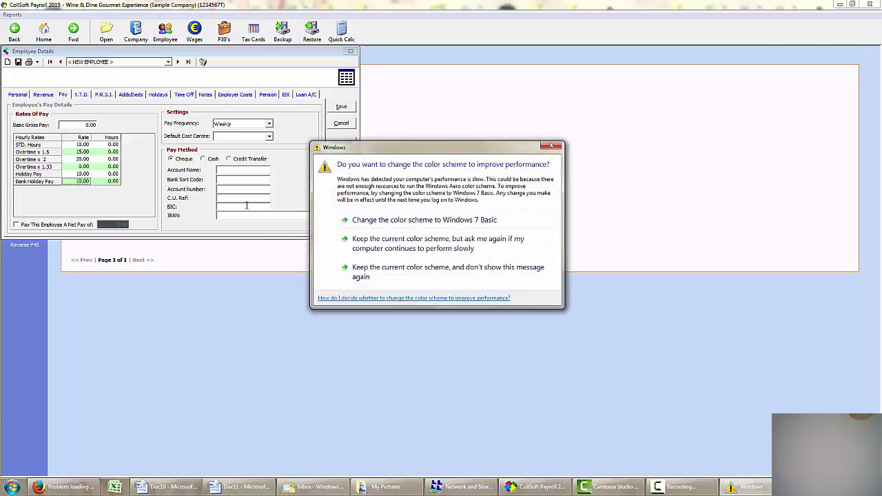
Dismiss the Windows colour-scheme prompt and go to the default additions and deductions
left_click(550, 147)
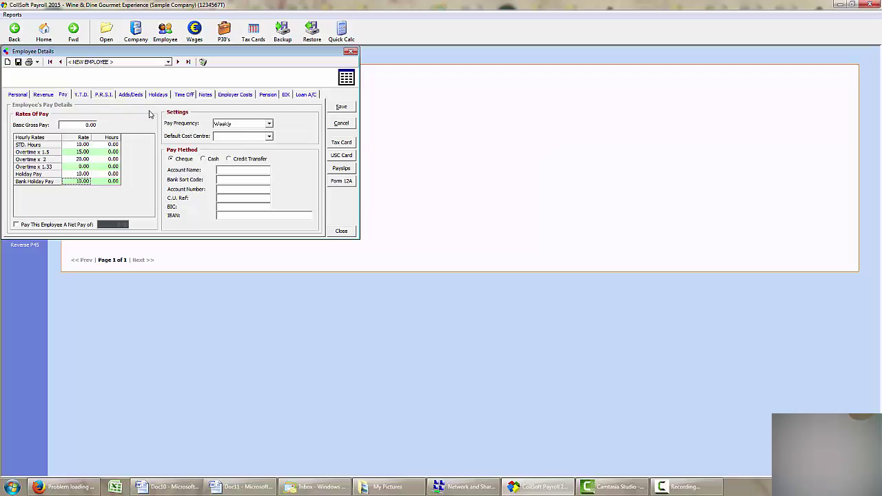
left_click(130, 95)
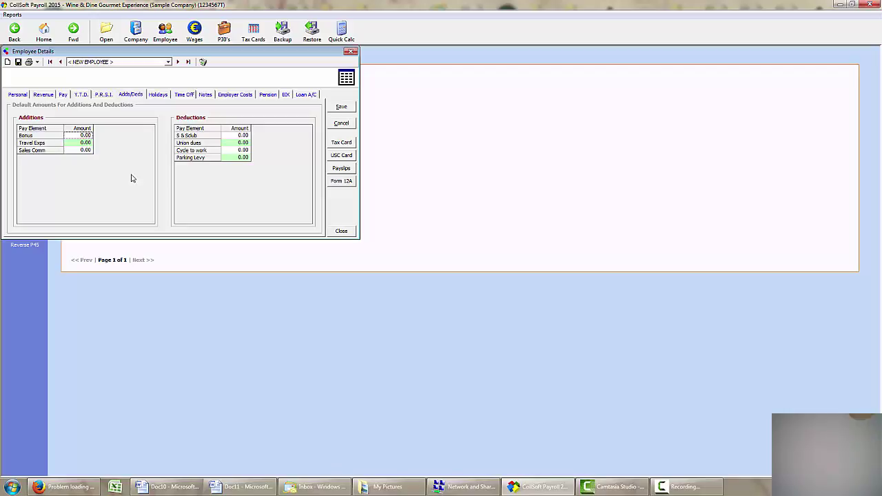
Enter a default Union dues deduction of 4.00 and Travel Exps addition of 50.00
left_click(239, 143)
type("4")
key("Return")
left_click(87, 143)
type("50")
key("Return")
left_click(286, 95)
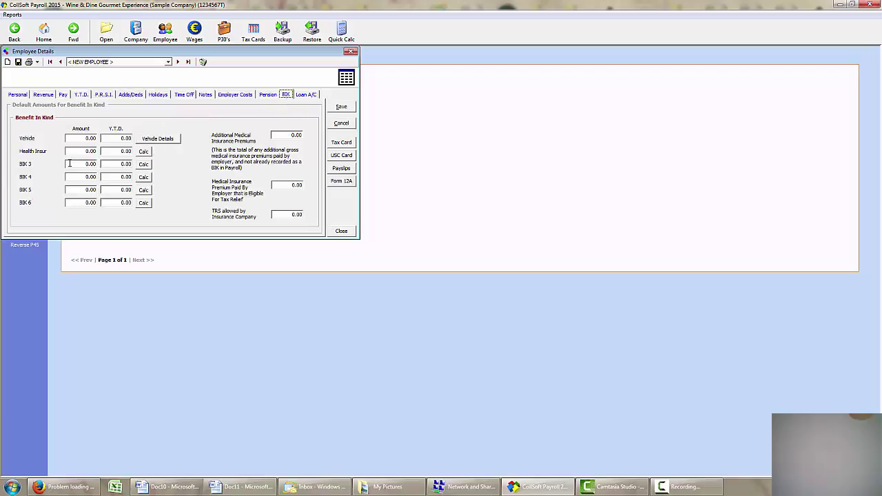
Enter 45.00 as the Health Insur benefit-in-kind amount
left_click(88, 151)
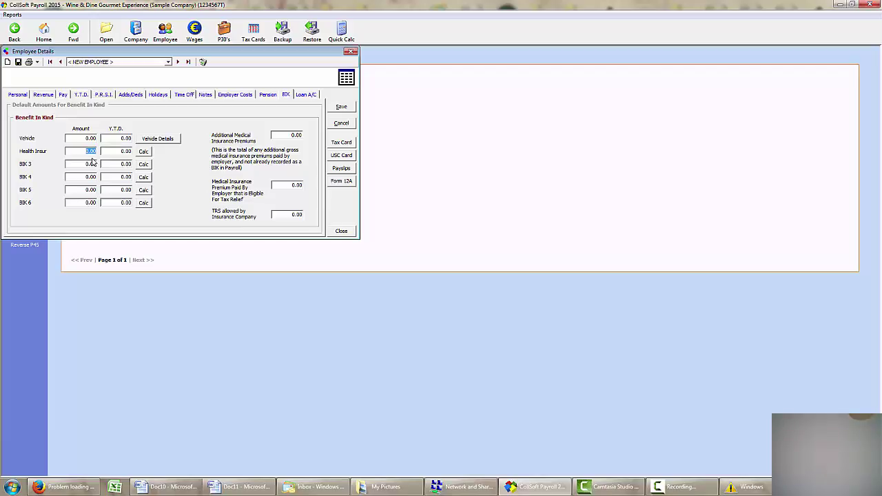
type("2")
type("5")
left_click(91, 163)
left_click(269, 96)
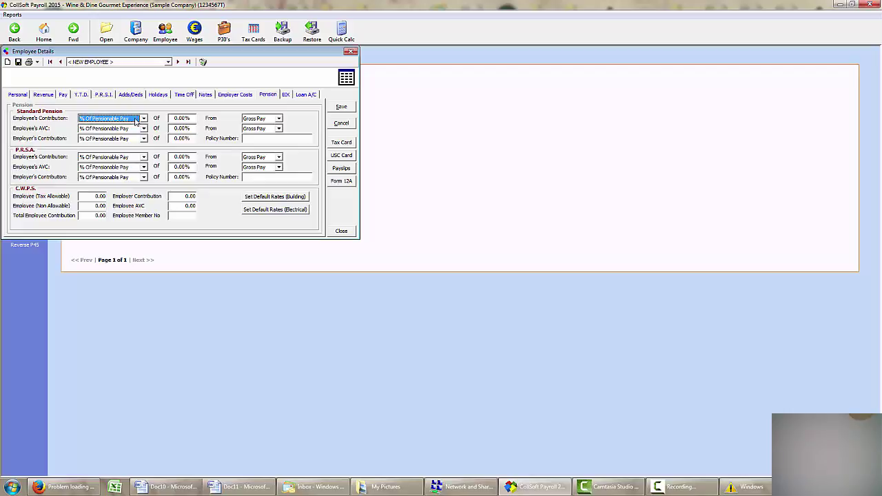
Make the employee's standard pension contribution a Fixed Amount of 15.00, then save the record
left_click(145, 120)
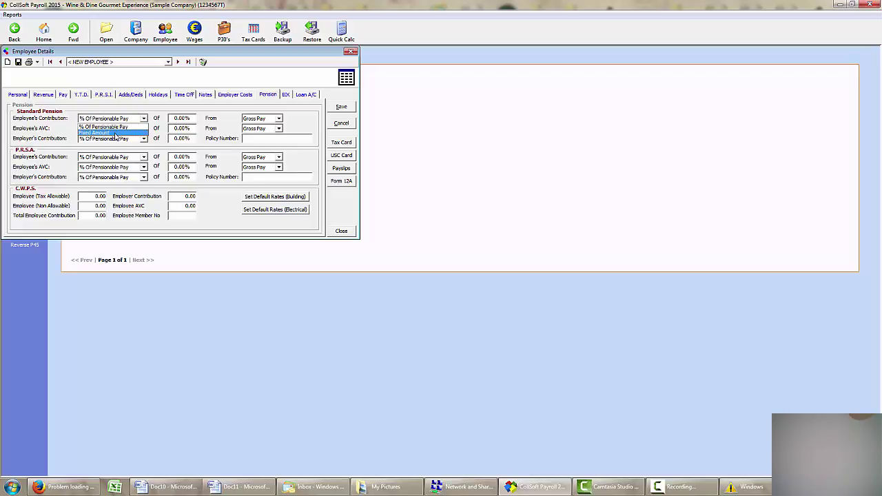
left_click(115, 133)
left_click(195, 118)
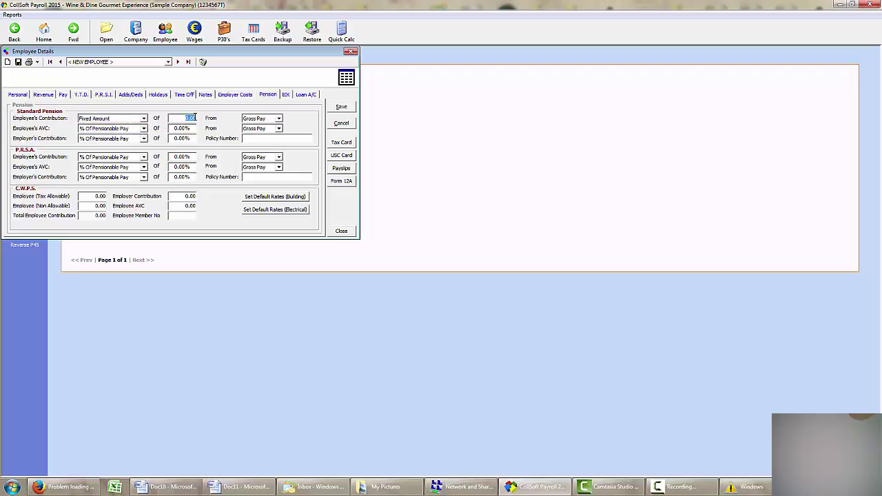
type("15")
key("Tab")
left_click(343, 109)
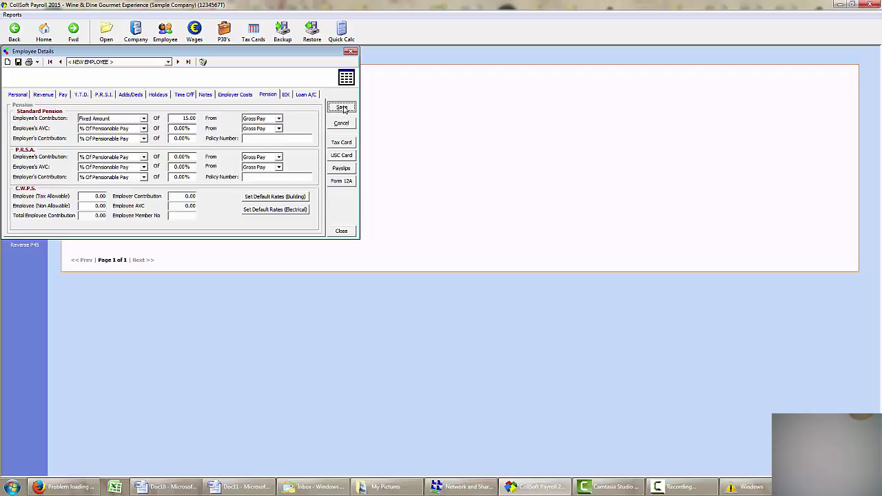